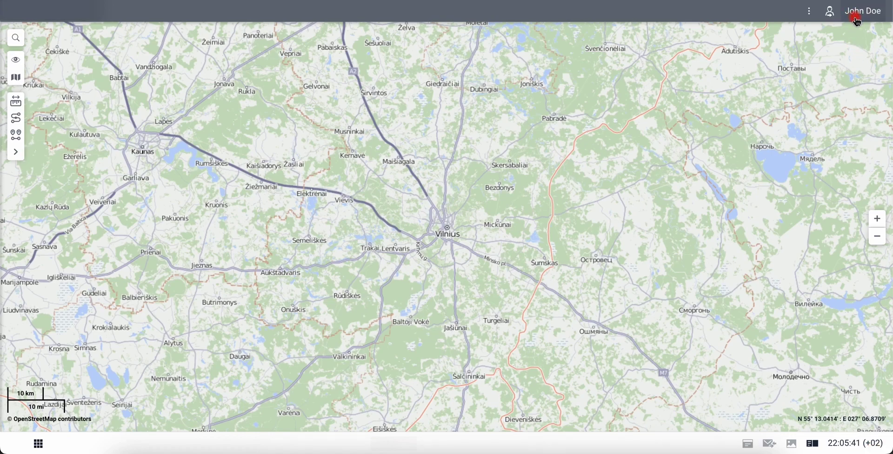
Open the user settings and review the time zone and daylight saving time options.
click(857, 20)
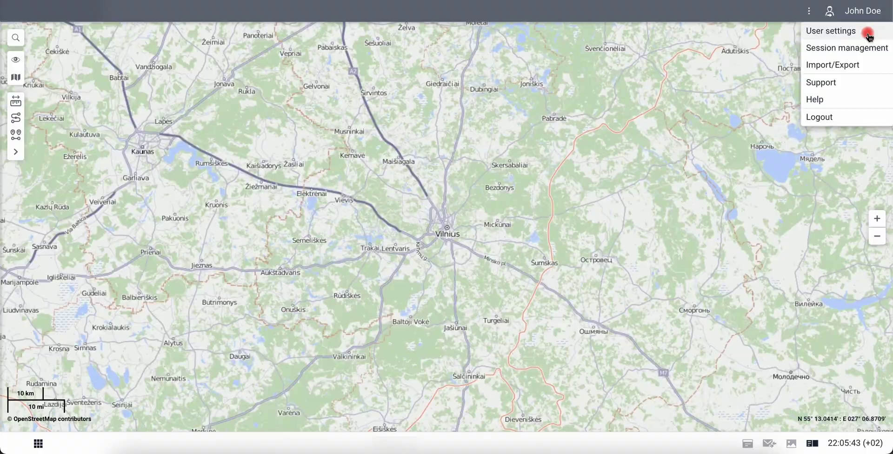
click(868, 36)
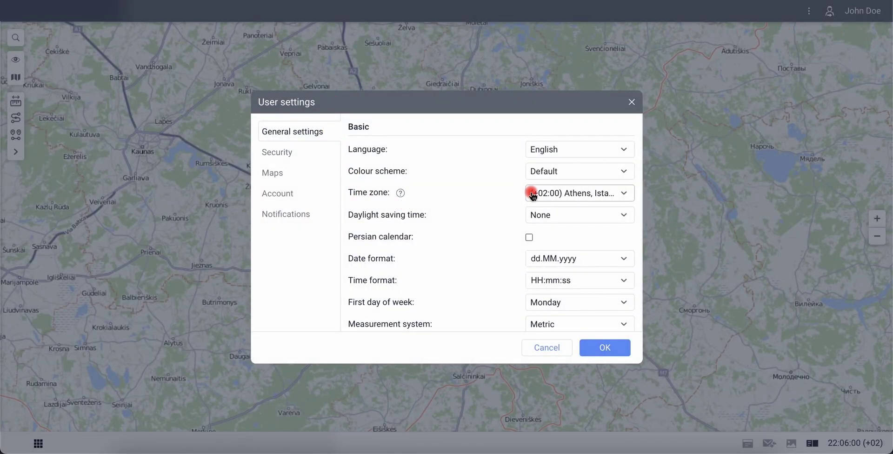
click(533, 193)
scroll(567, 290, down, 3)
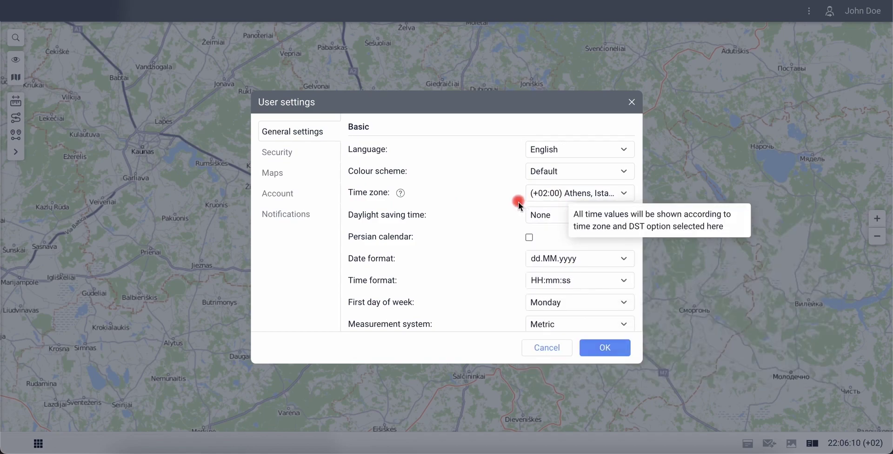
click(526, 219)
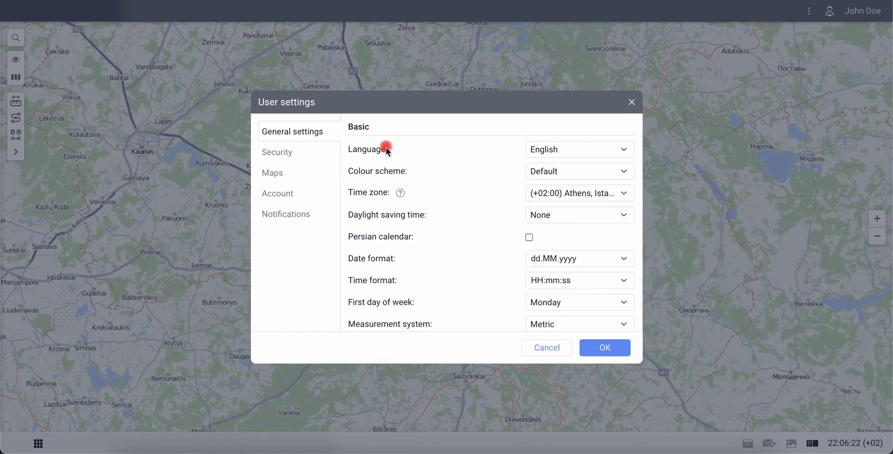
Replace the Security password-reset e-mail with your own address and save the settings.
click(310, 154)
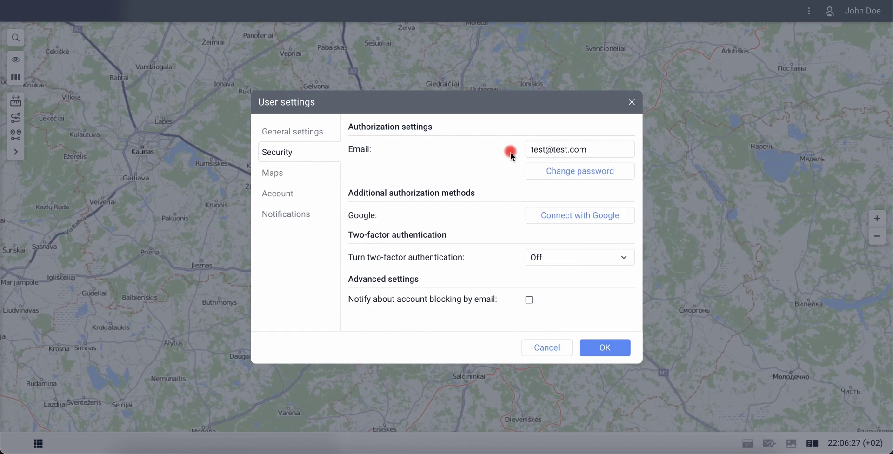
click(519, 156)
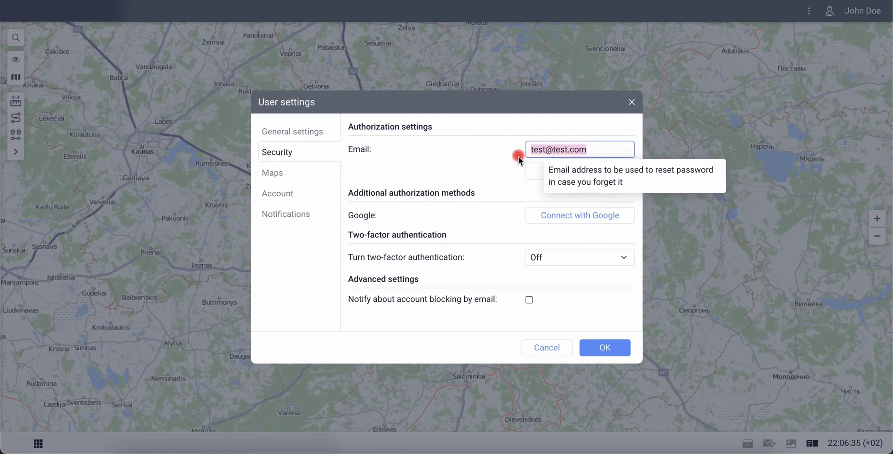
key(BackSpace)
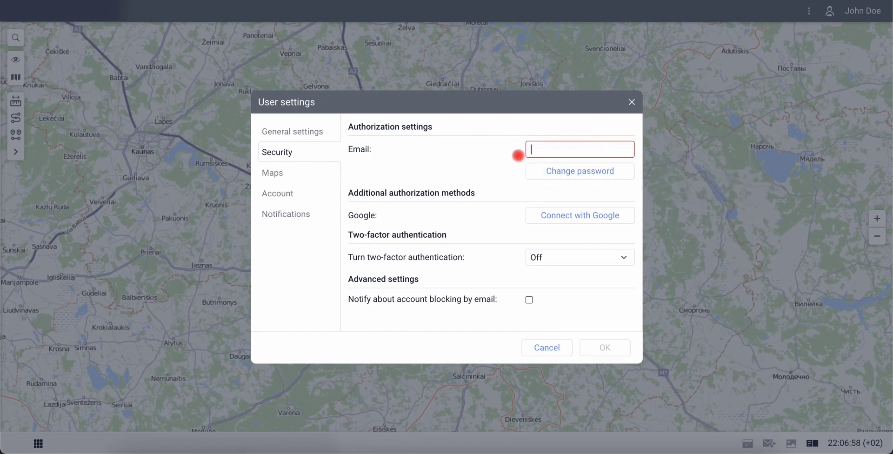
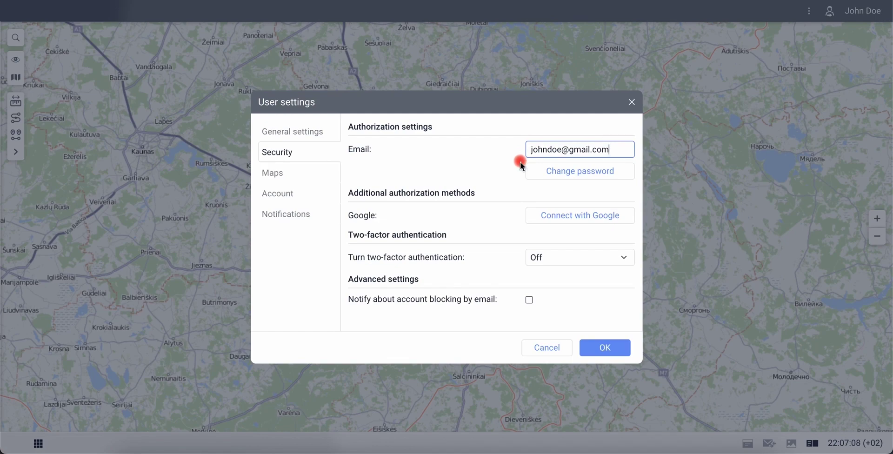
click(603, 349)
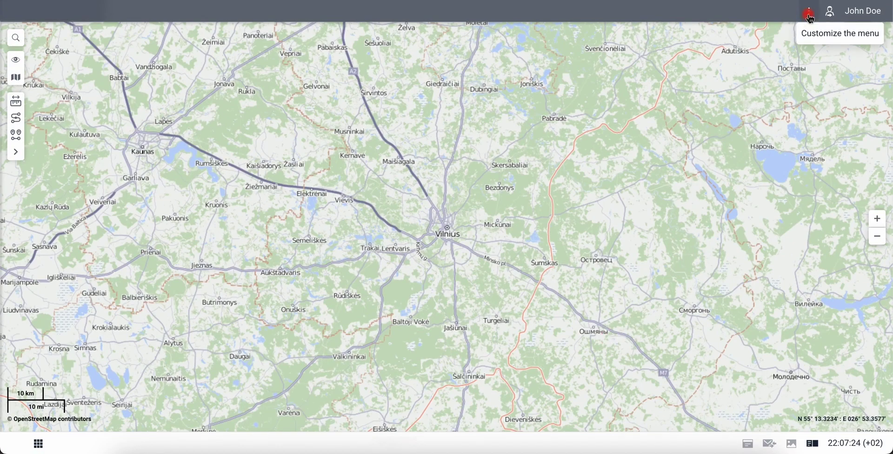
Add Monitoring, Reports, Geofences, Notifications and Units to the top bar via the Customize menu.
click(810, 13)
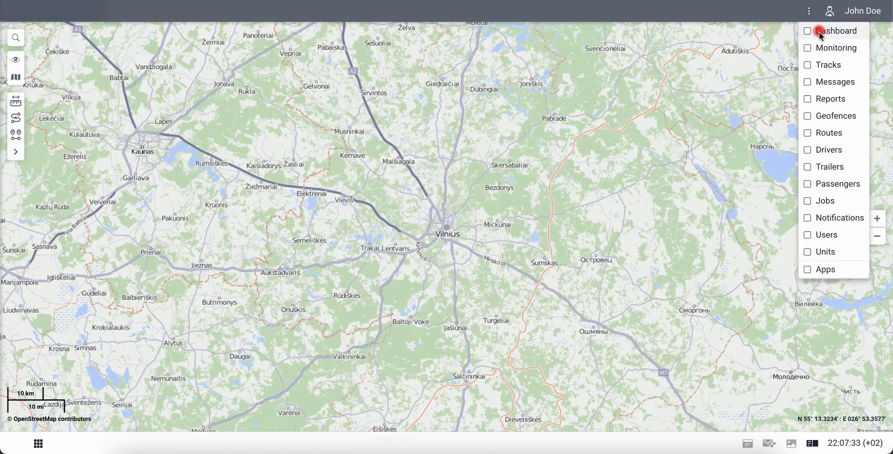
click(809, 48)
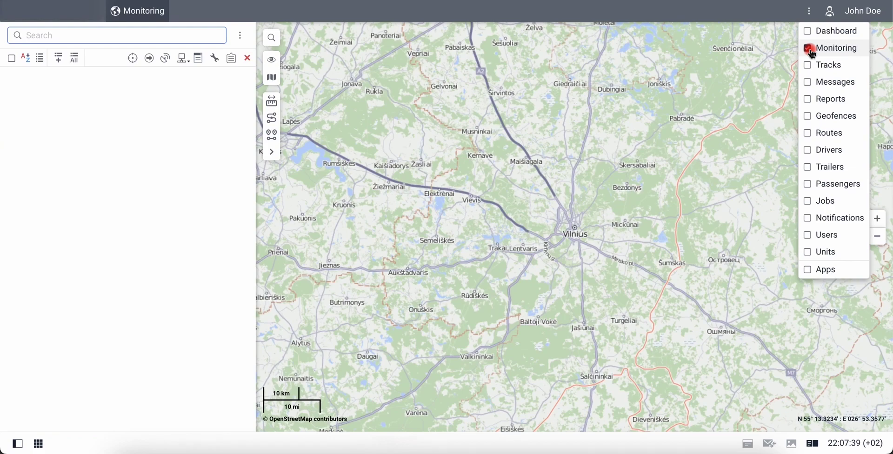
click(809, 100)
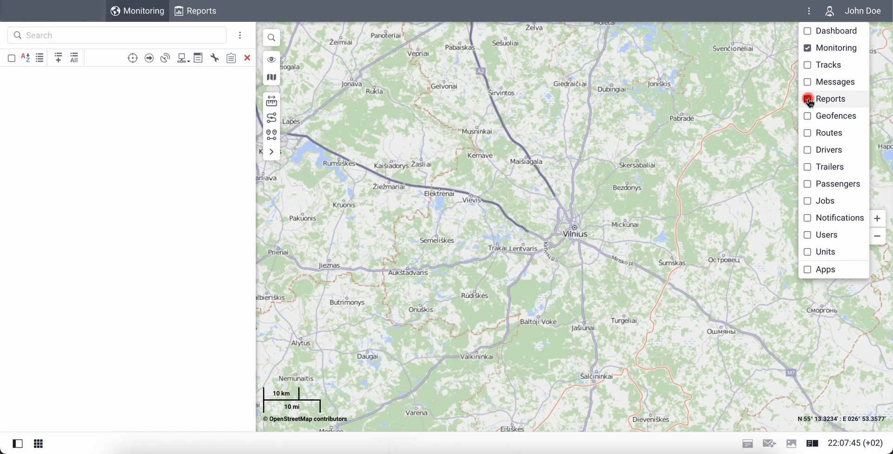
click(809, 117)
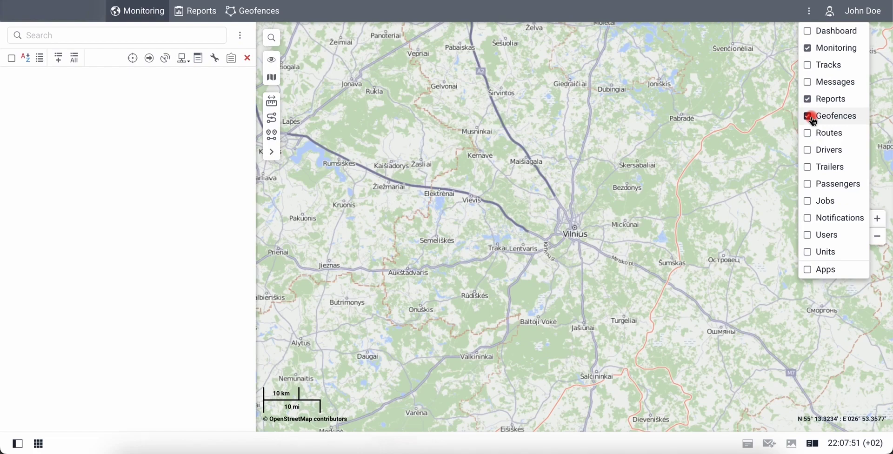
click(809, 219)
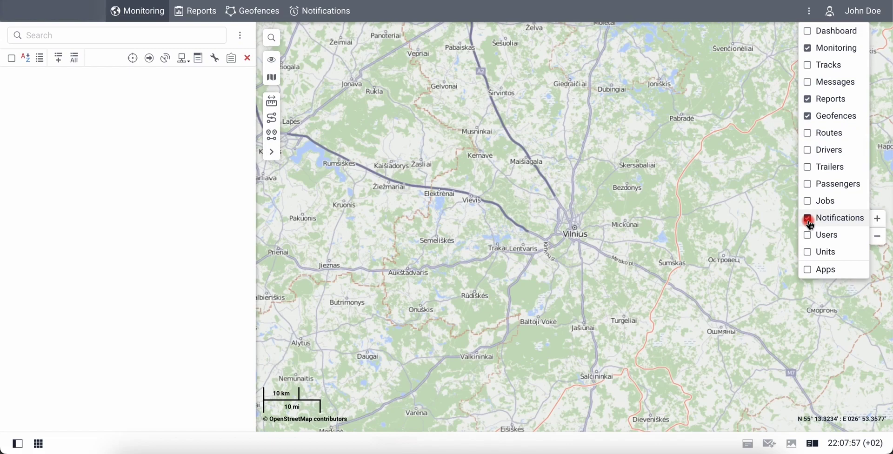
click(810, 253)
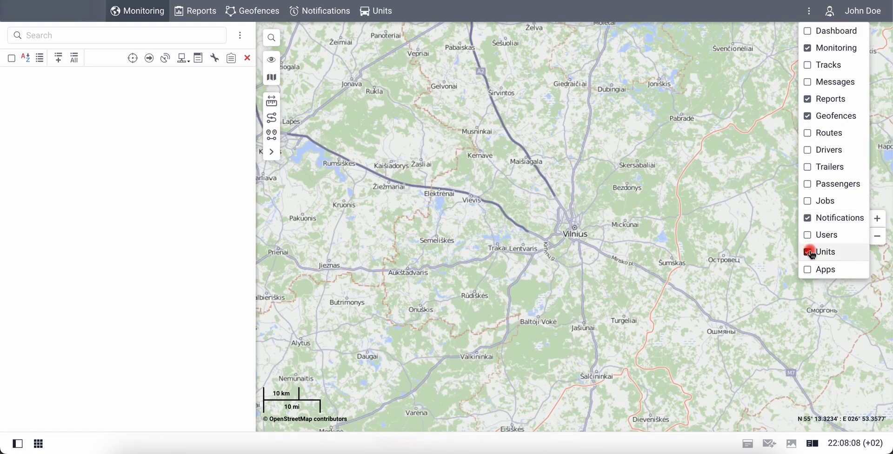
click(809, 10)
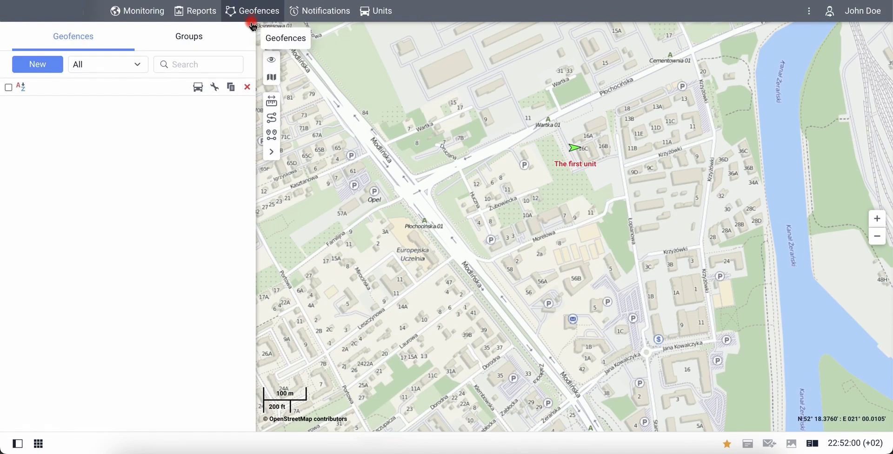
Create and save a 100 m circle geofence named 'Beginning' centred on The first unit.
click(56, 73)
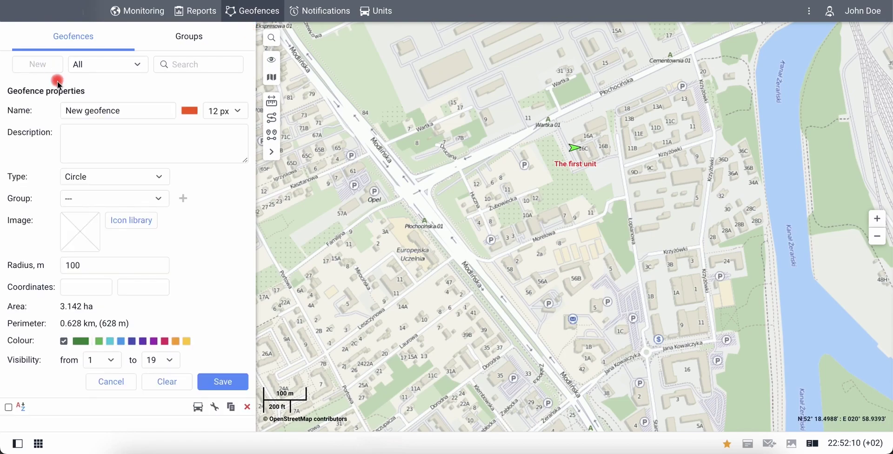
click(160, 177)
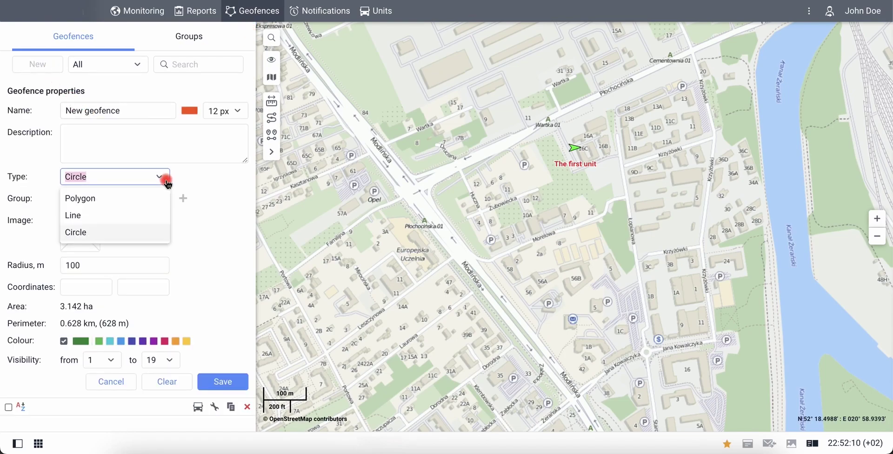
click(157, 237)
click(146, 266)
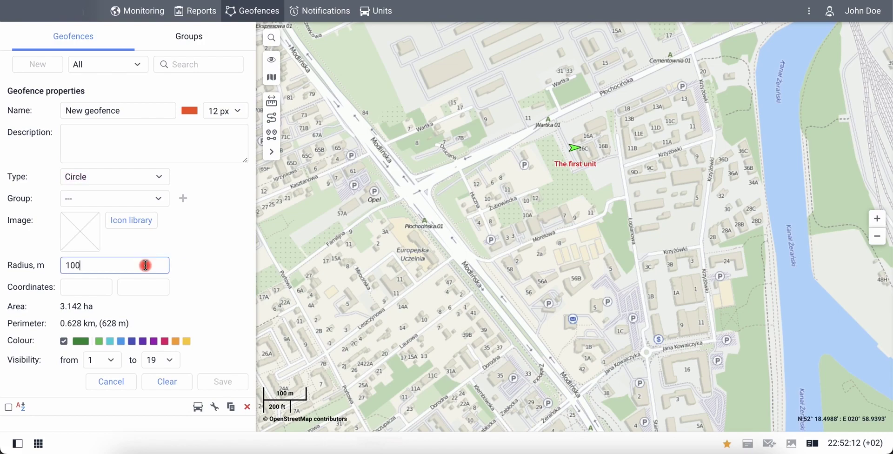
click(580, 143)
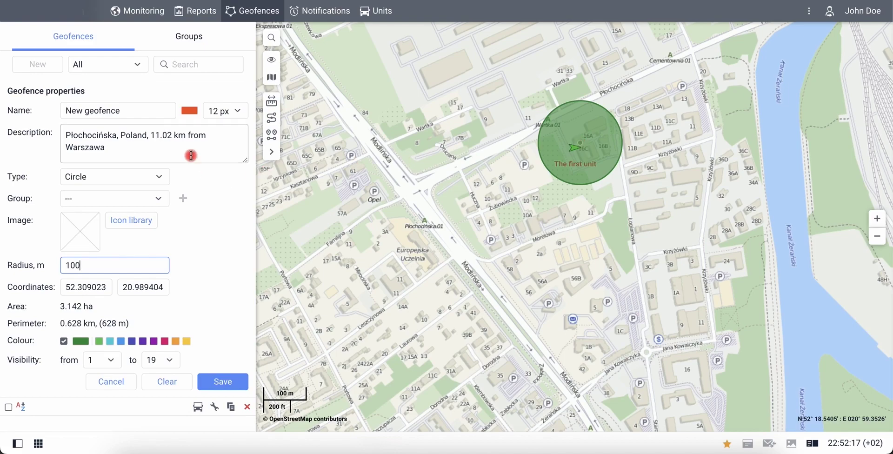
triple_click(154, 115)
text(Beginning)
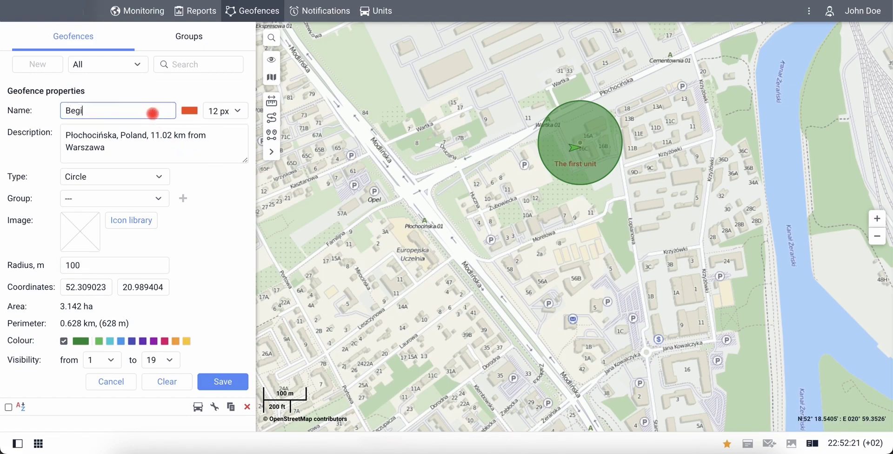
click(237, 385)
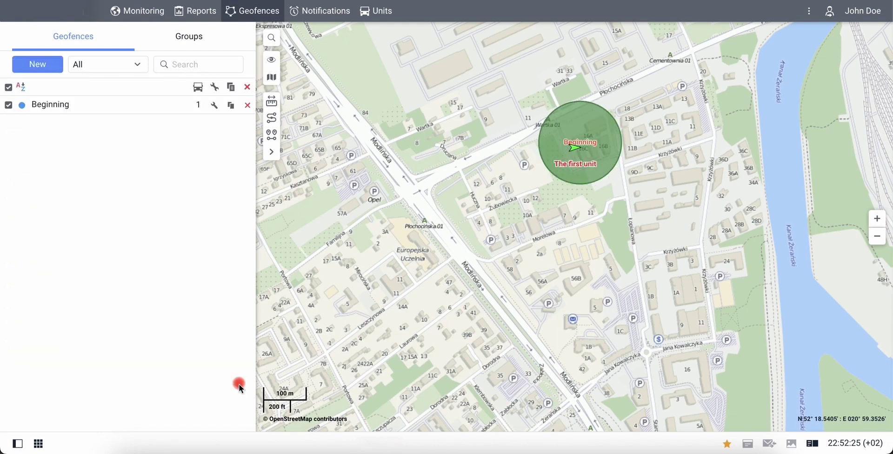
Place and save a second circle geofence named 'End' near Konstruktorska street.
click(26, 65)
drag(399, 291, 421, 281)
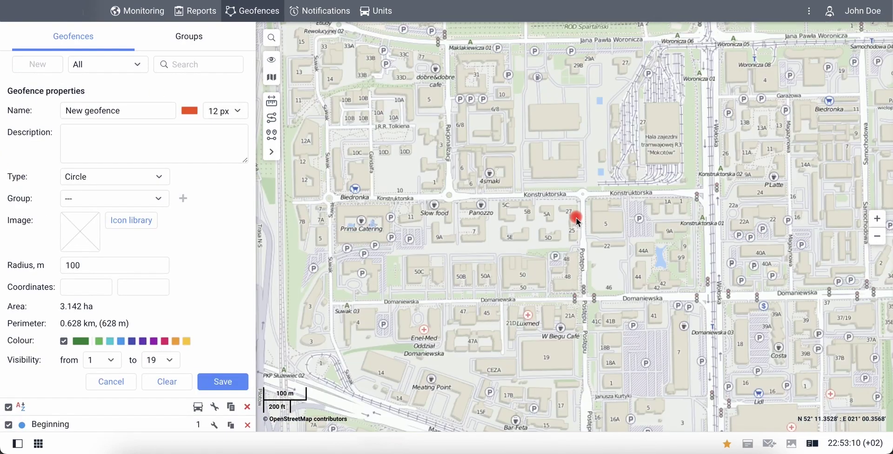
click(576, 219)
click(47, 108)
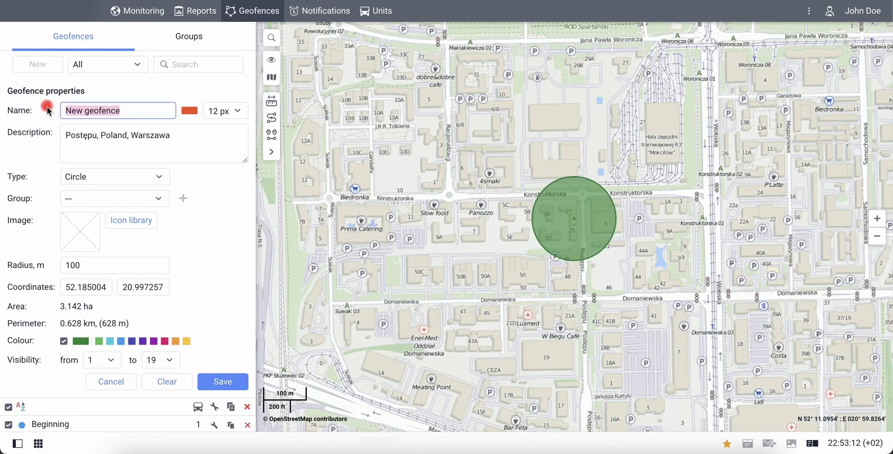
text(End)
click(221, 380)
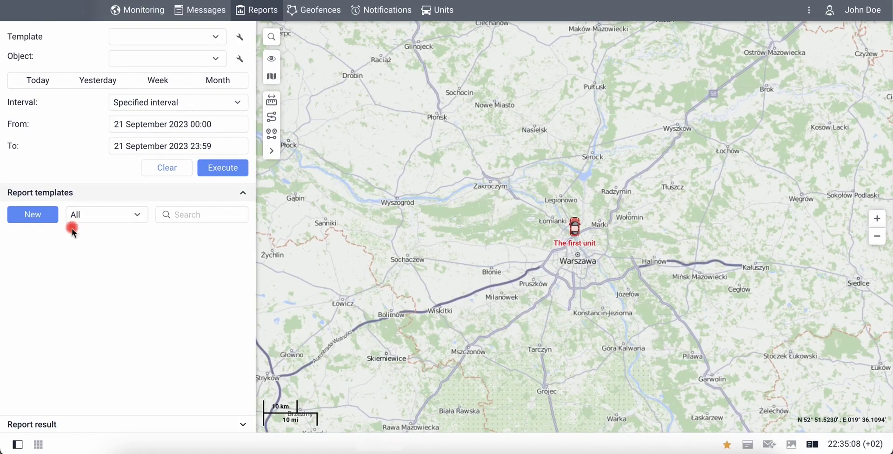
Create a report template named 'First report' and add a Trips table to it.
click(52, 218)
drag(307, 84, 247, 86)
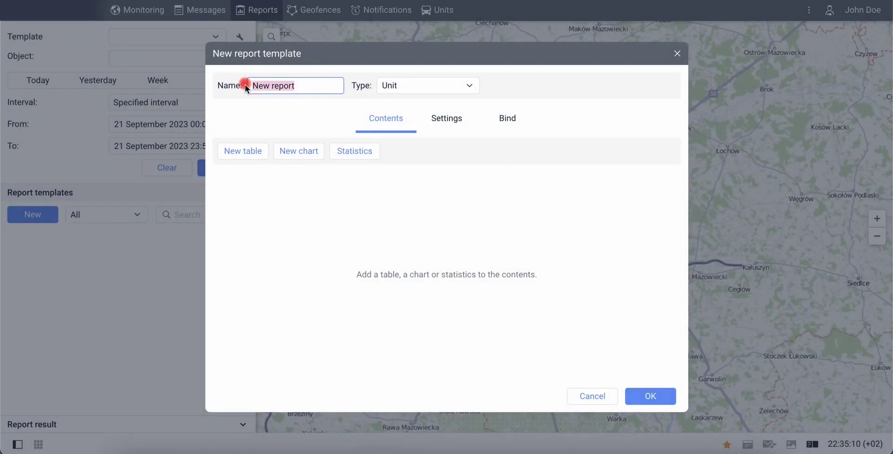
text(First report)
click(242, 151)
click(421, 113)
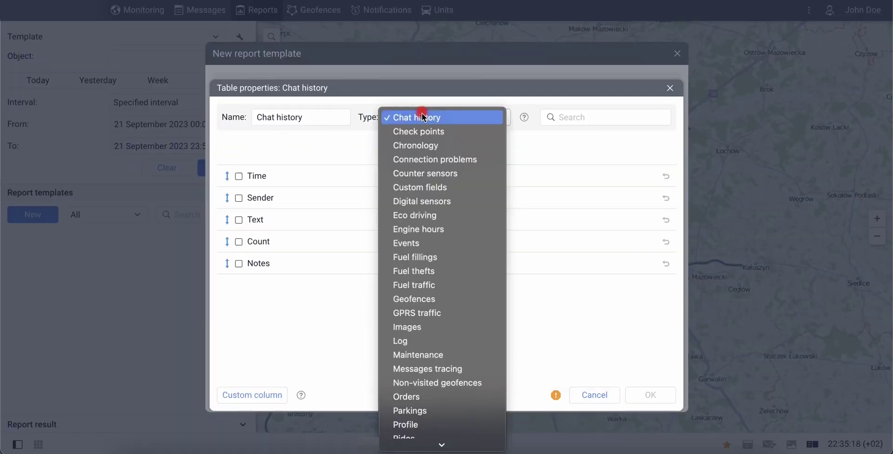
scroll(425, 233, down, 5)
click(416, 346)
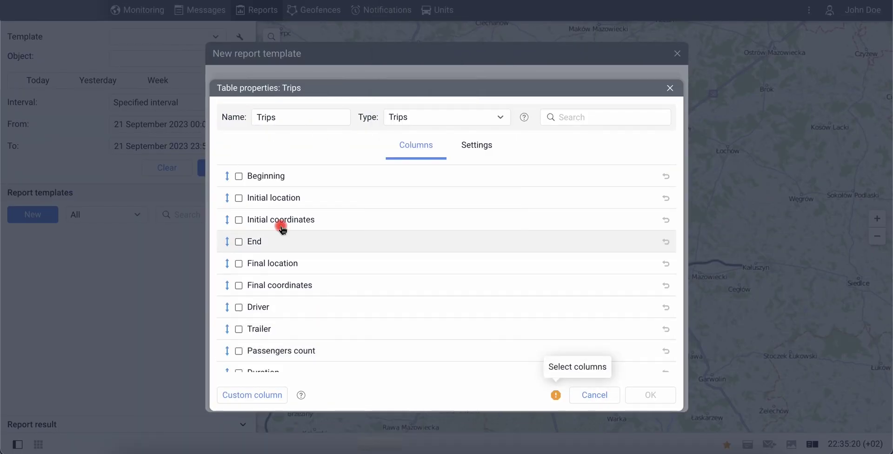
Give the Trips table Beginning, End, Duration and Mileage columns plus a total row.
click(238, 175)
click(238, 241)
scroll(240, 242, down, 2)
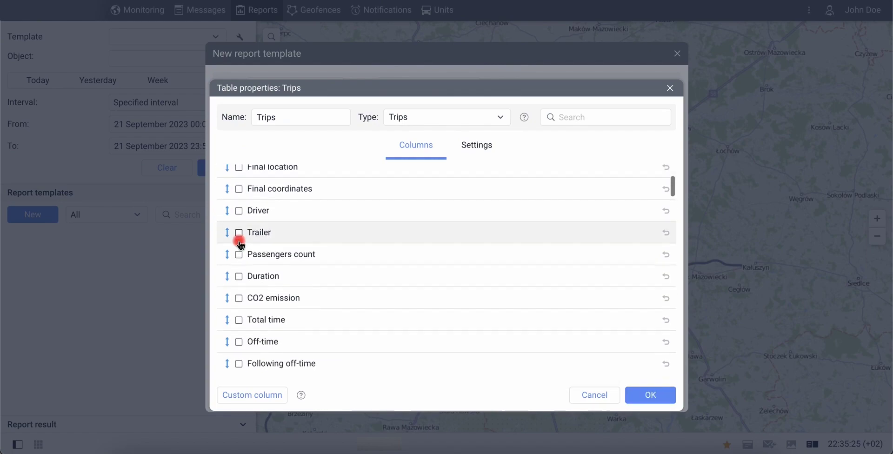
click(238, 254)
scroll(239, 255, down, 3)
click(238, 279)
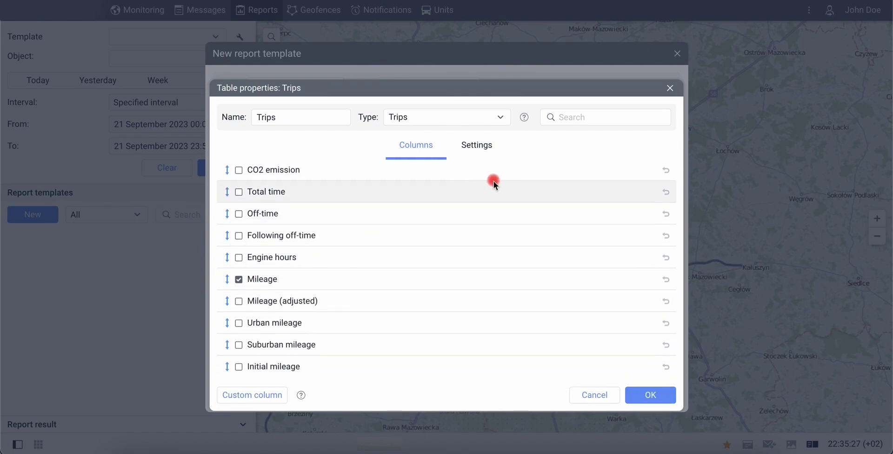
click(492, 146)
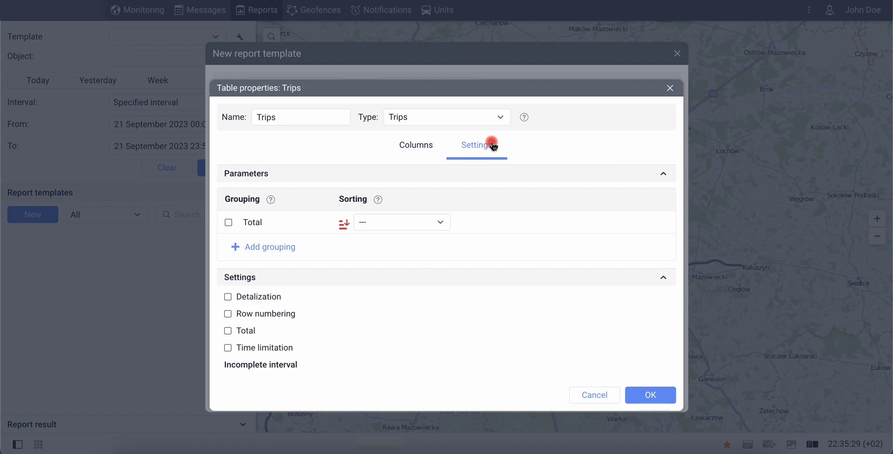
click(228, 330)
click(625, 395)
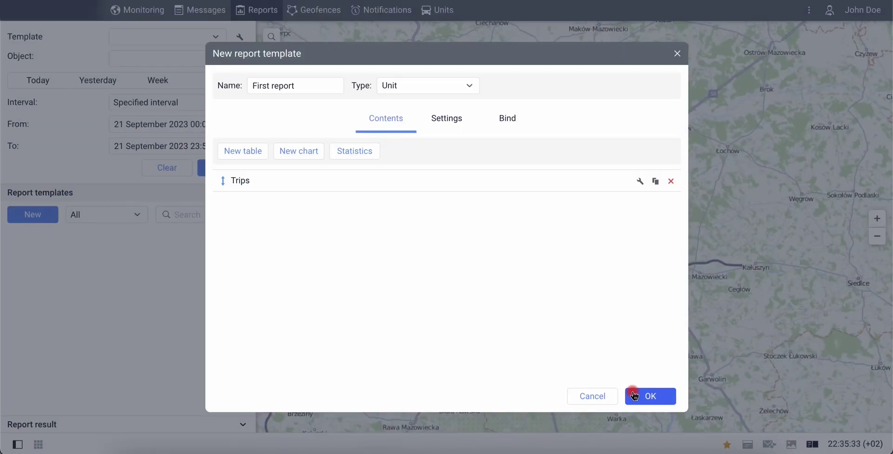
Add a Geofences table with Geofence, Time in, Time out and Duration in columns for Beginning and End.
click(246, 154)
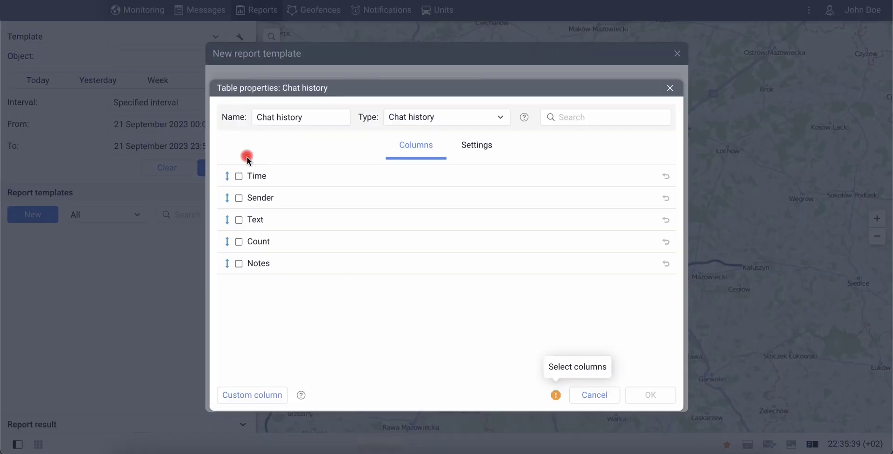
click(424, 127)
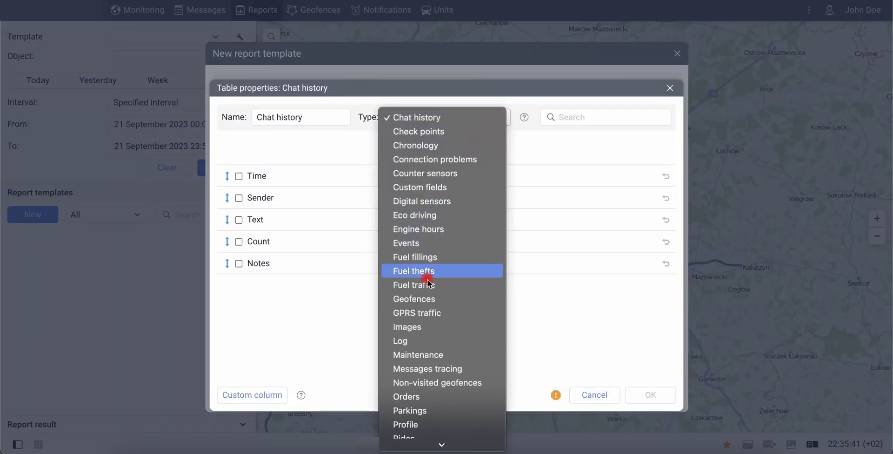
click(425, 297)
click(238, 176)
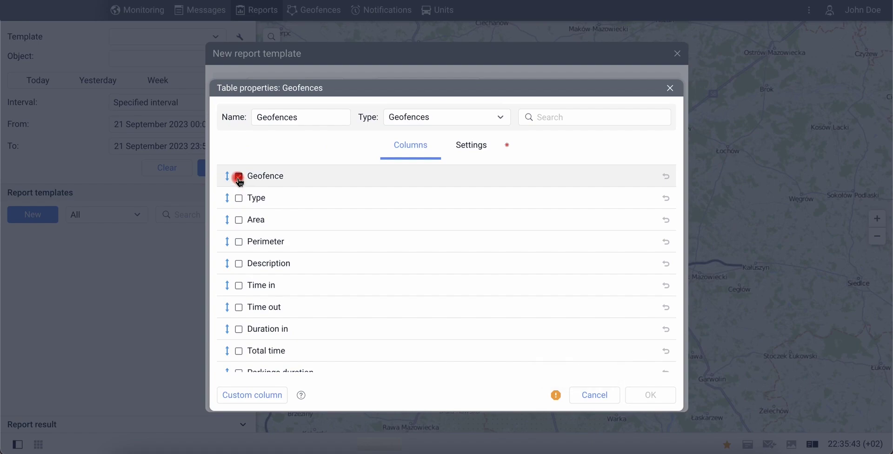
click(239, 285)
click(239, 307)
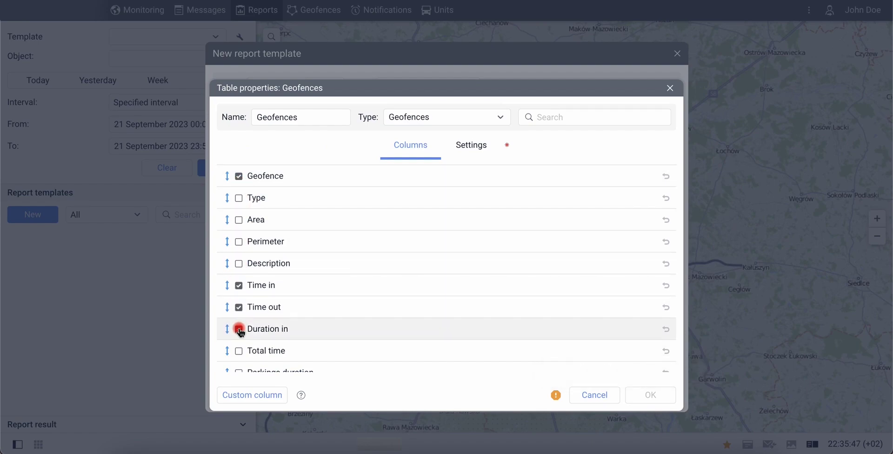
click(239, 329)
click(486, 152)
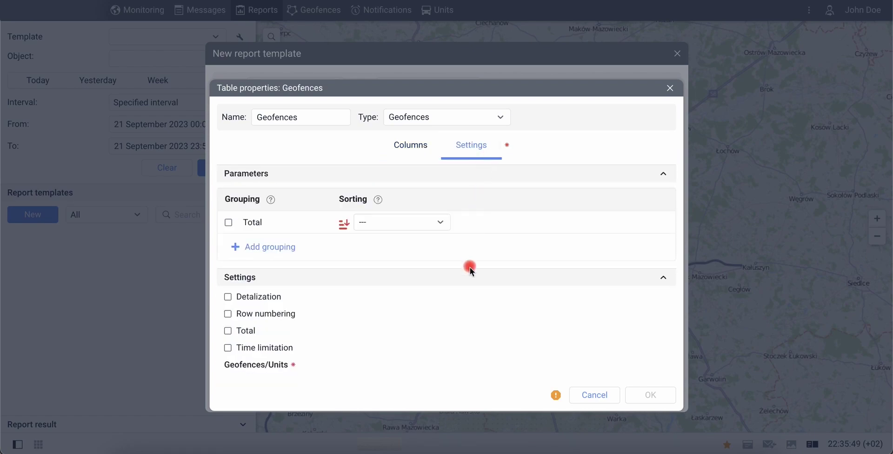
scroll(462, 324, down, 3)
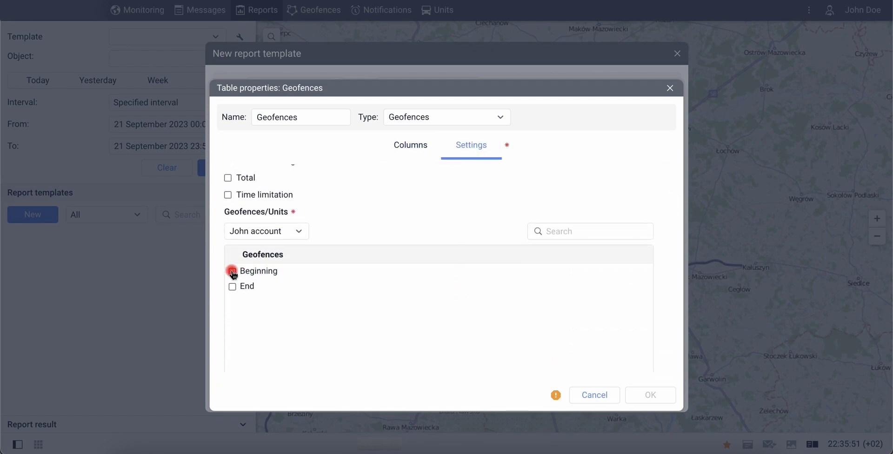
click(233, 272)
click(232, 287)
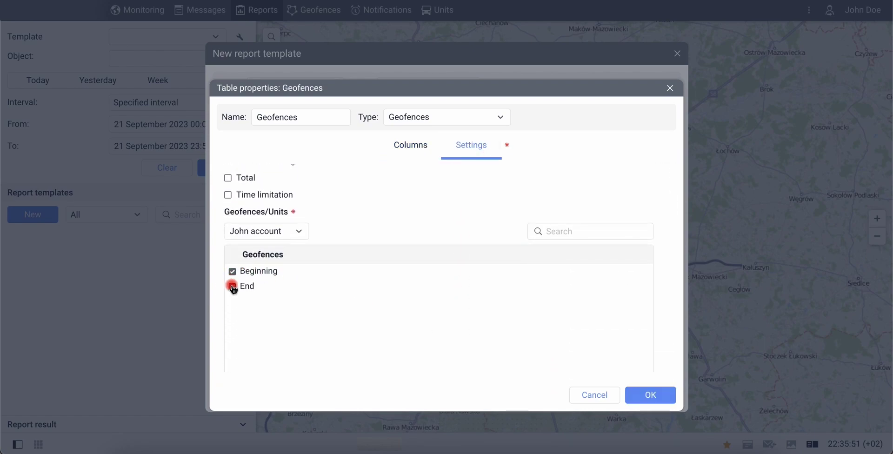
click(635, 386)
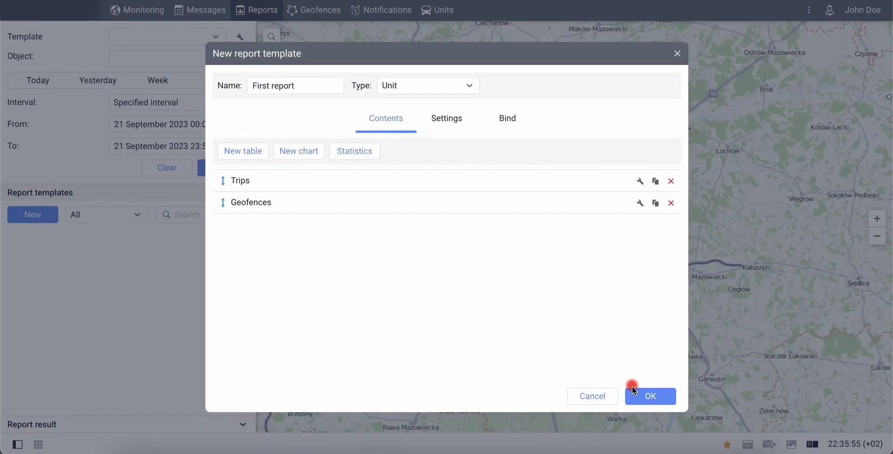
Enable trip tracks in the template's map output and save First report.
click(459, 134)
click(218, 194)
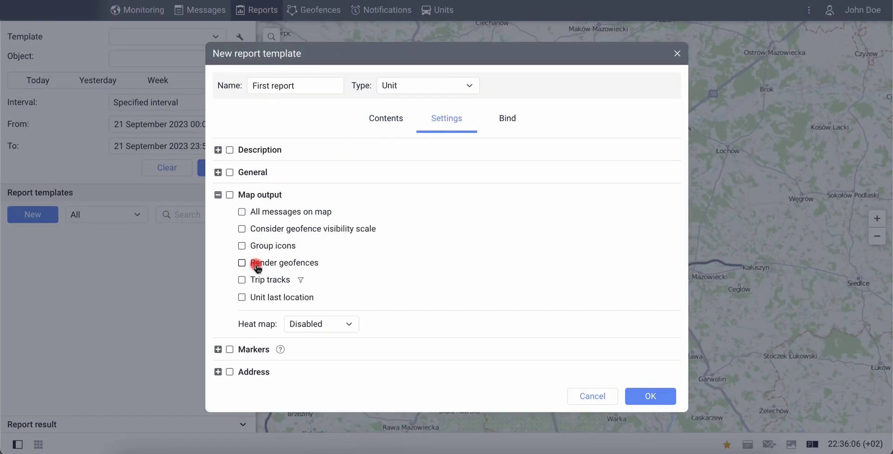
click(279, 280)
click(633, 394)
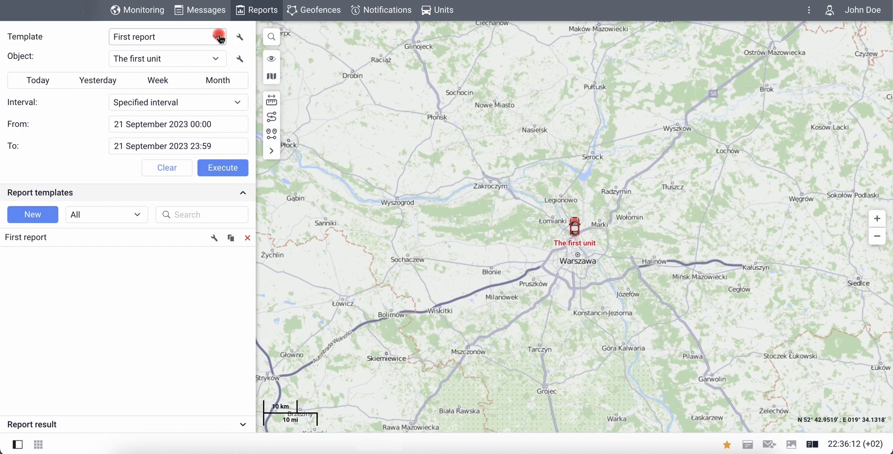
Choose First report for The first unit, starting 10 August 2023 at 18:40.
click(215, 59)
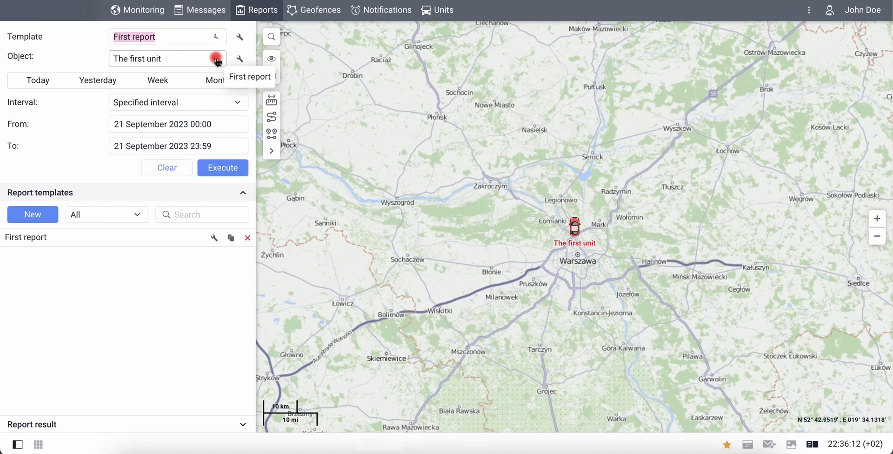
click(215, 59)
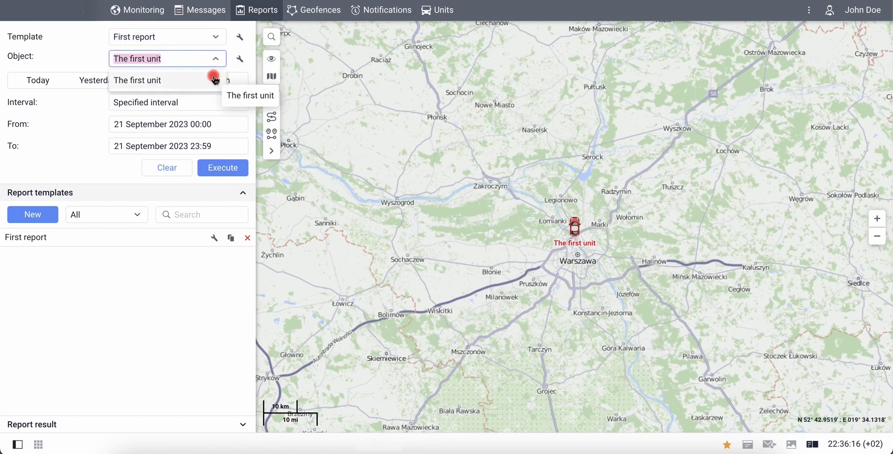
click(215, 71)
click(154, 124)
click(145, 150)
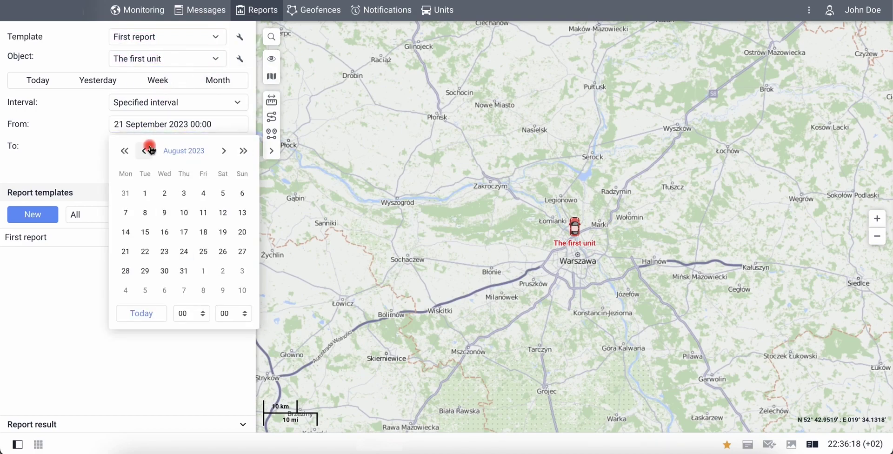
click(184, 212)
double_click(180, 125)
text(18:40)
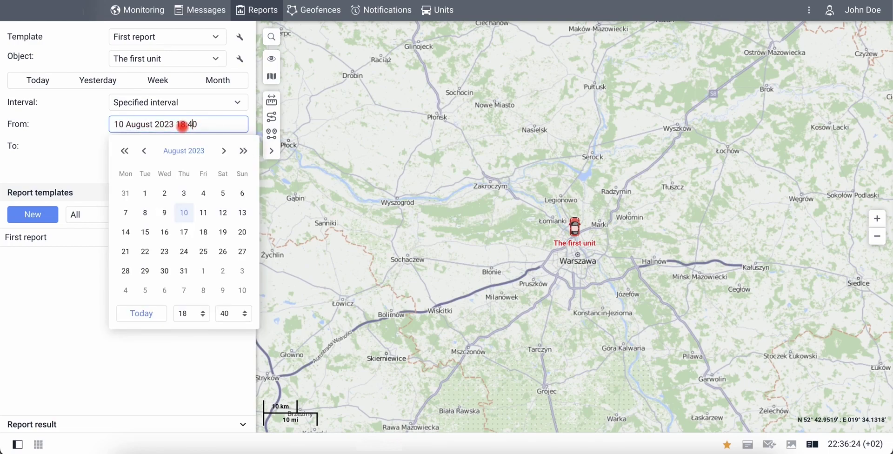
Set the end to 11 August 2023 12:50, execute the report and view Geofences results.
click(120, 142)
click(144, 172)
click(203, 234)
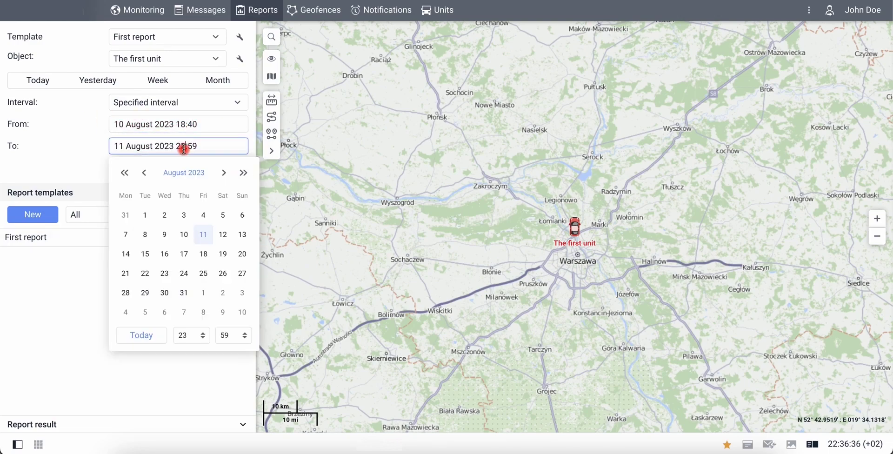
double_click(183, 146)
text(1250)
click(71, 166)
click(215, 172)
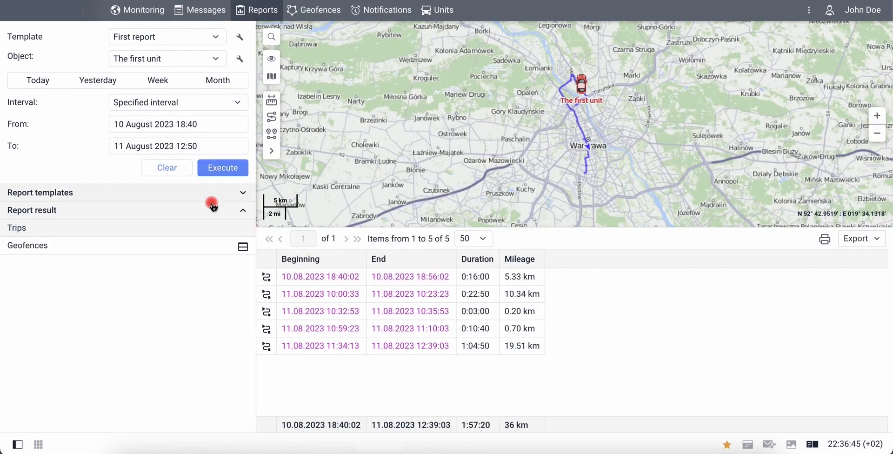
click(208, 248)
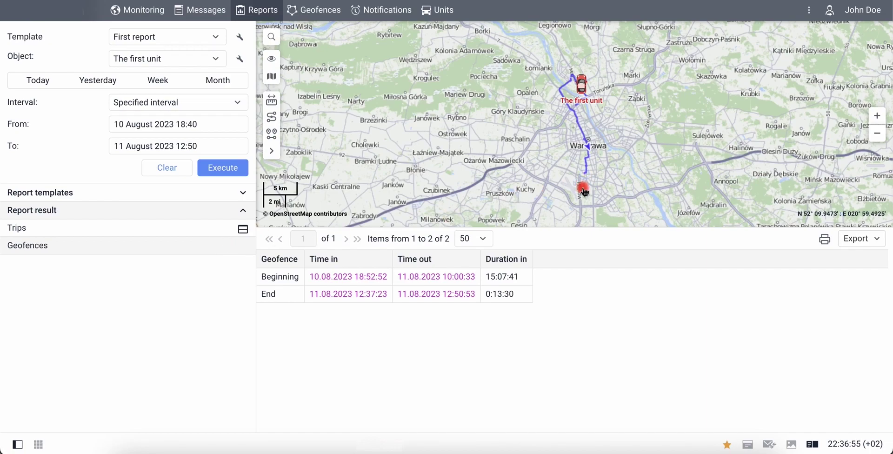
Add a Custom sensors chart to First report, re-run it and view the chart result.
click(242, 35)
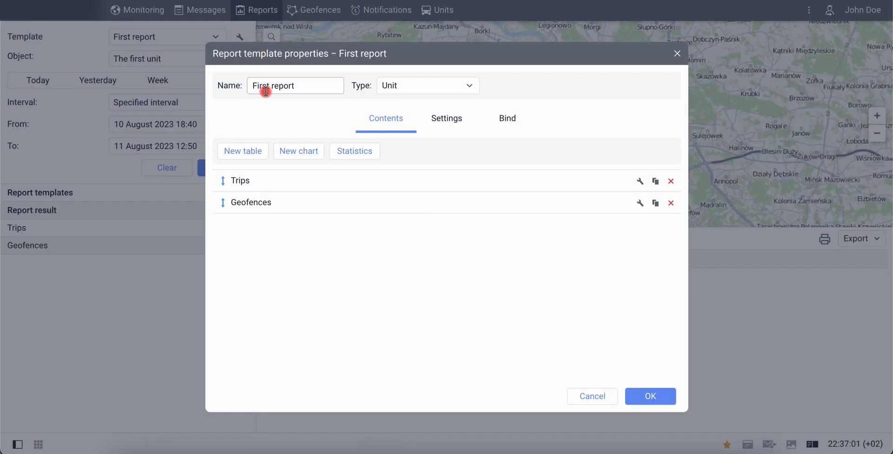
click(301, 152)
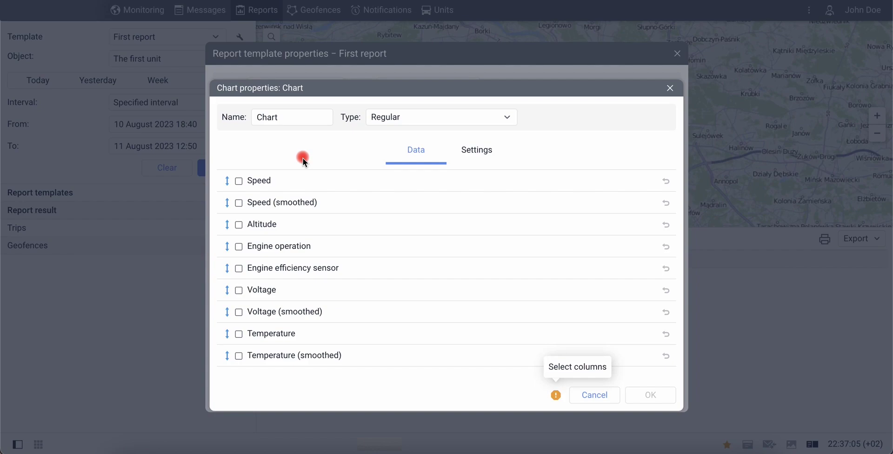
scroll(305, 292, down, 5)
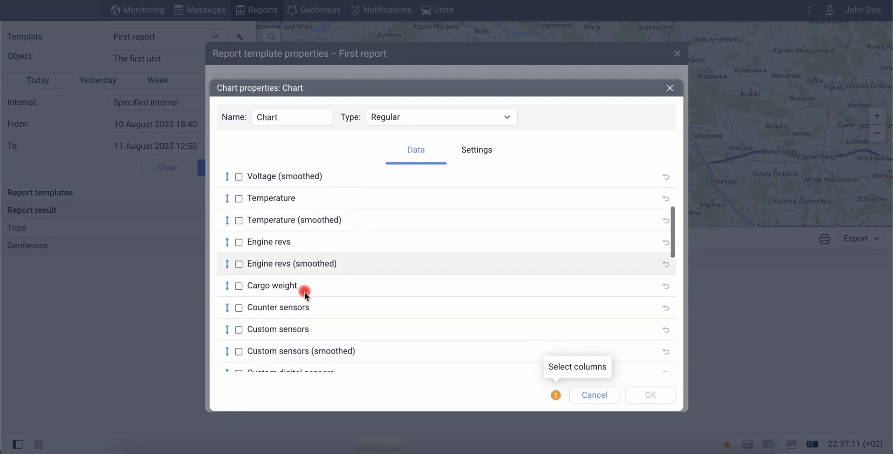
click(239, 319)
click(650, 395)
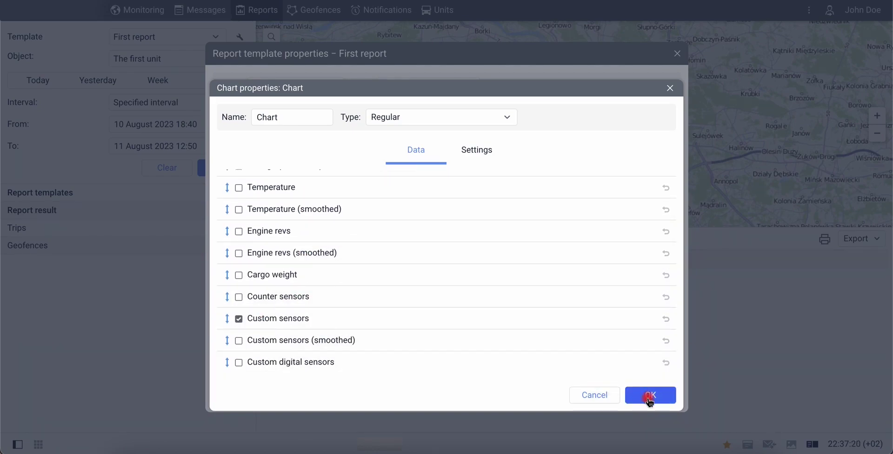
click(649, 397)
click(222, 169)
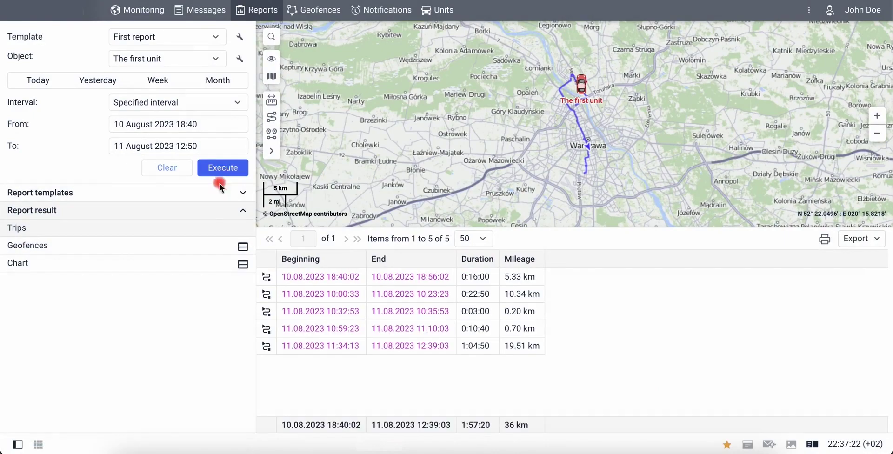
click(206, 250)
click(205, 263)
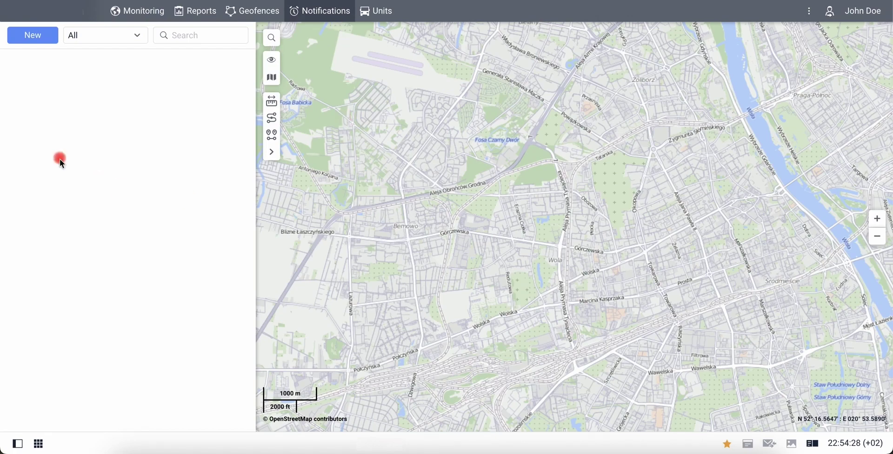
Start a new notification for The first unit with the Speed type.
click(31, 37)
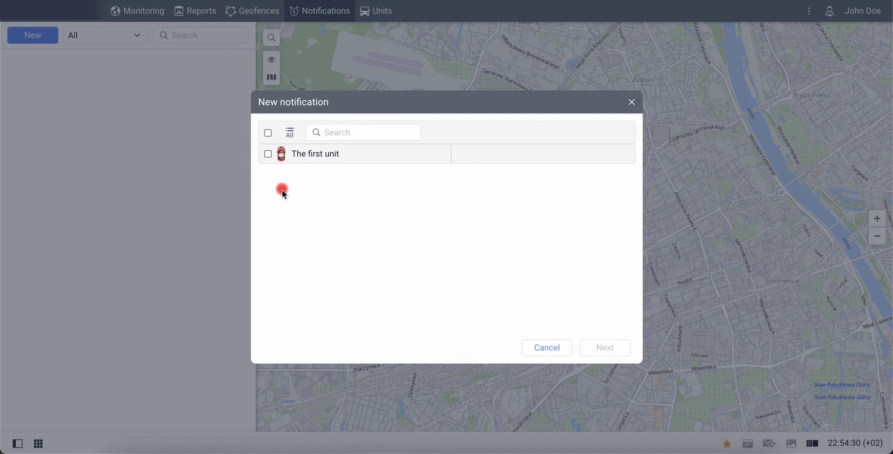
click(268, 153)
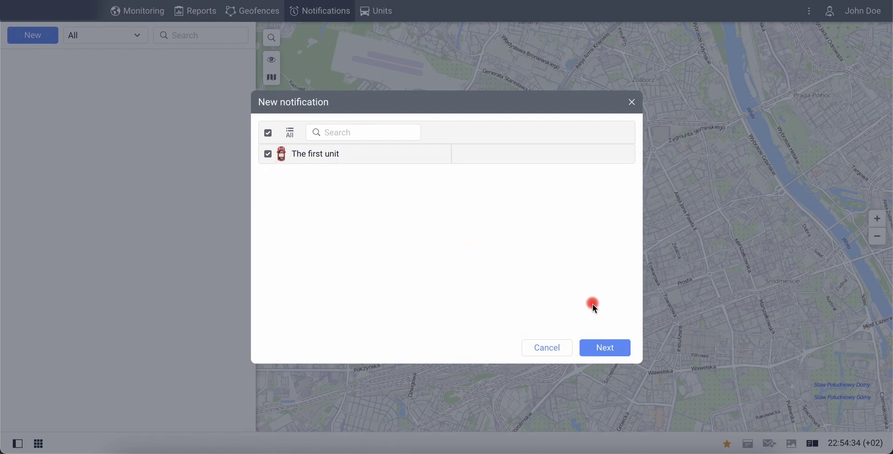
click(591, 346)
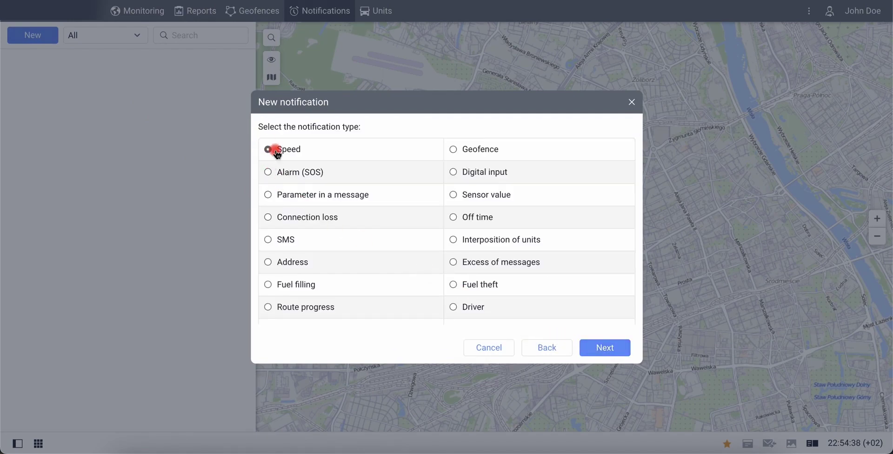
click(277, 153)
click(590, 346)
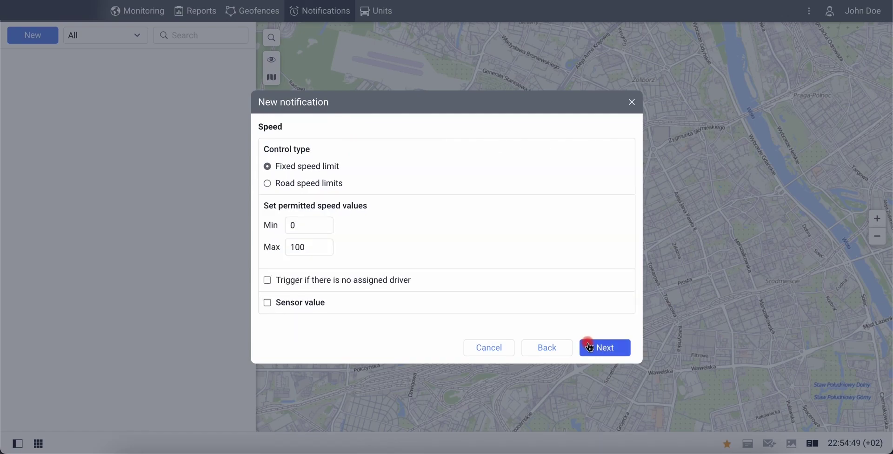
Set the speed limit to Min 0 and Max 1, then continue to the actions.
click(303, 227)
click(309, 247)
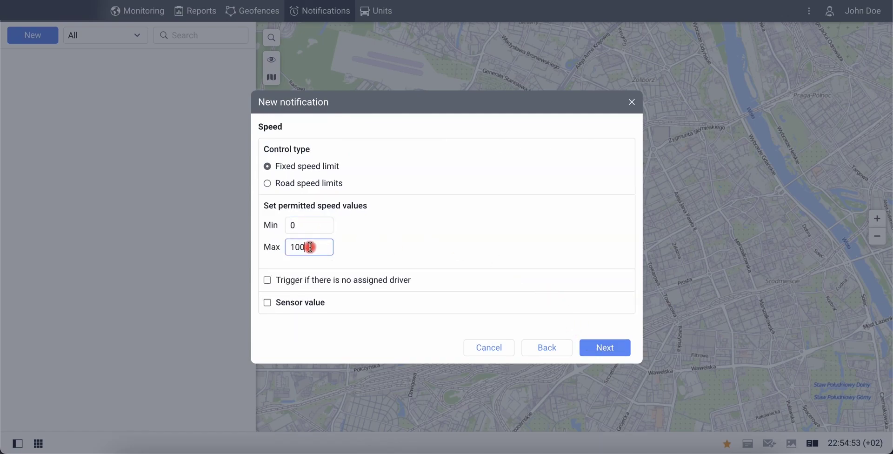
key(BackSpace)
key(BackSpace)
click(355, 255)
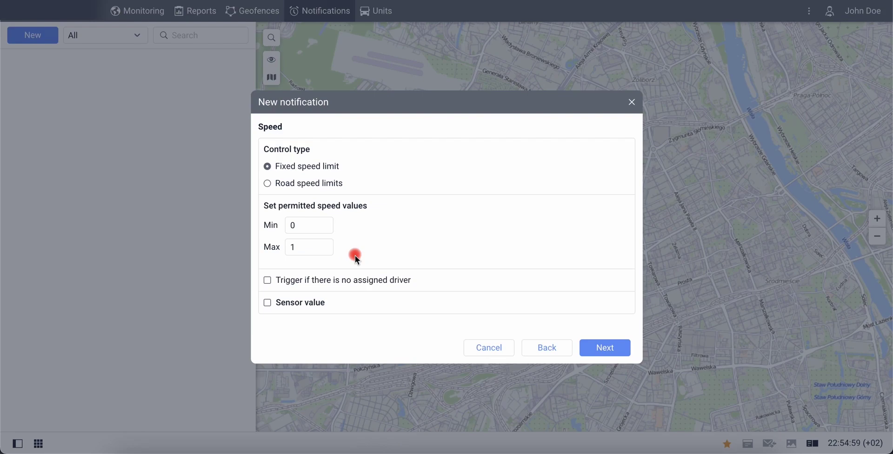
click(600, 348)
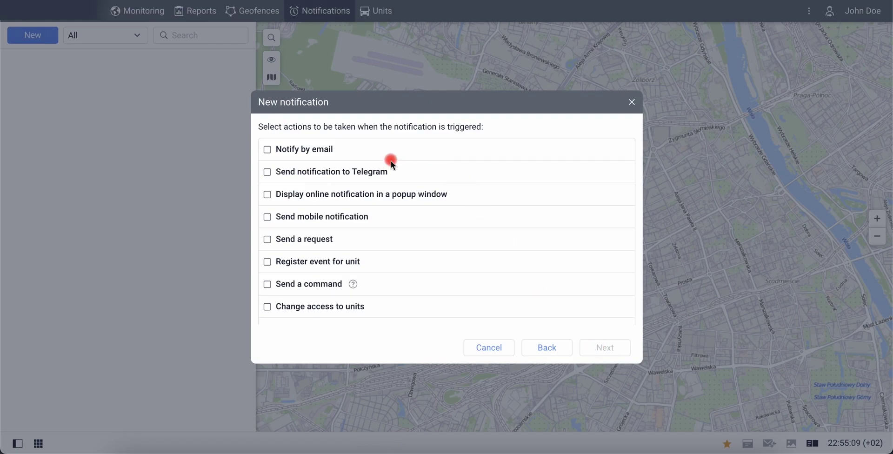
Add an e-mail notification action sending alerts to your e-mail address.
click(324, 157)
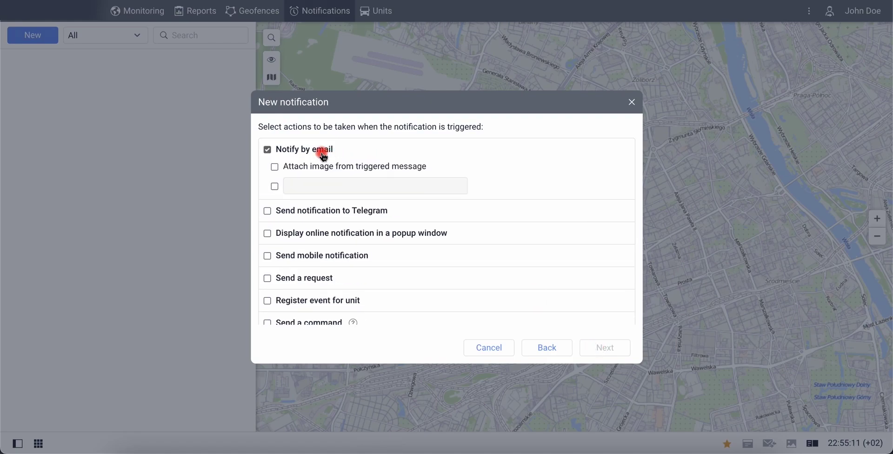
click(274, 186)
click(300, 193)
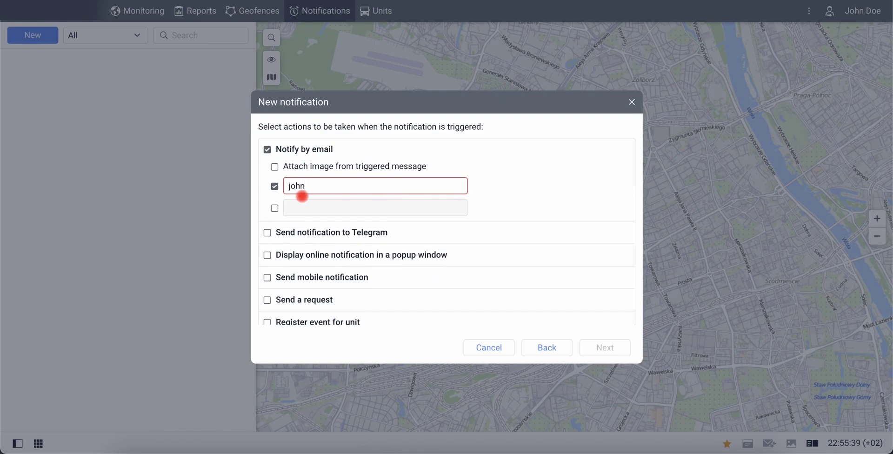
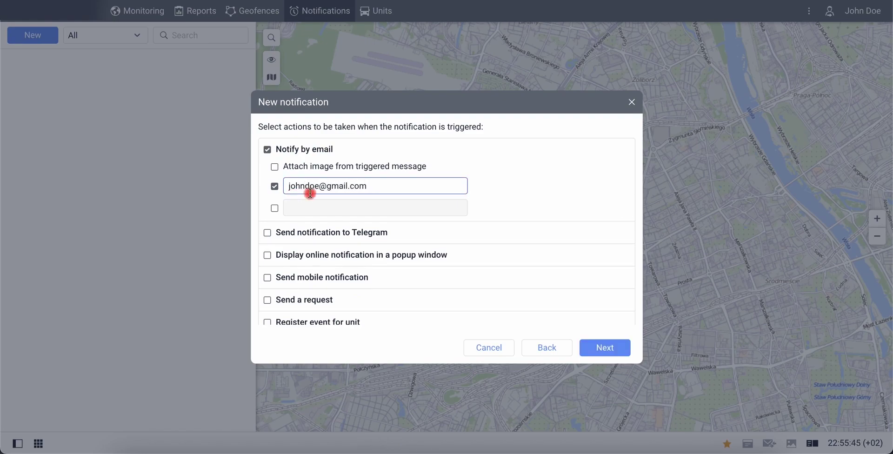
click(605, 349)
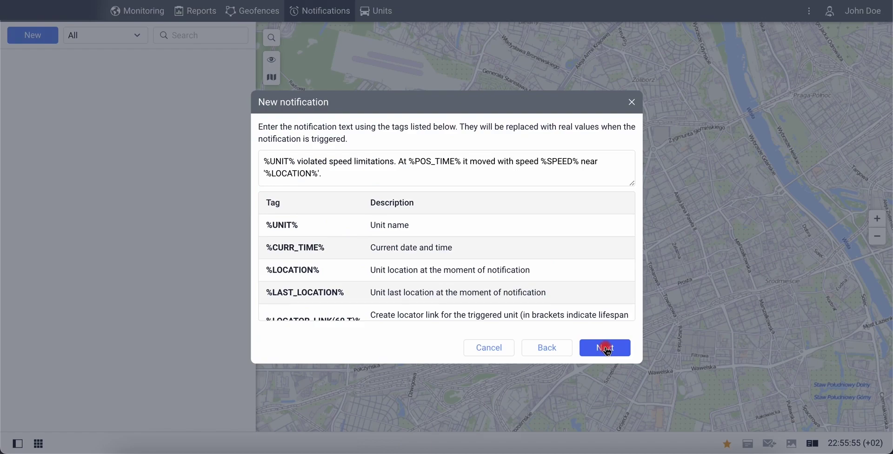
Name the notification 'Speed', limit it to 1 trigger and save it.
click(626, 351)
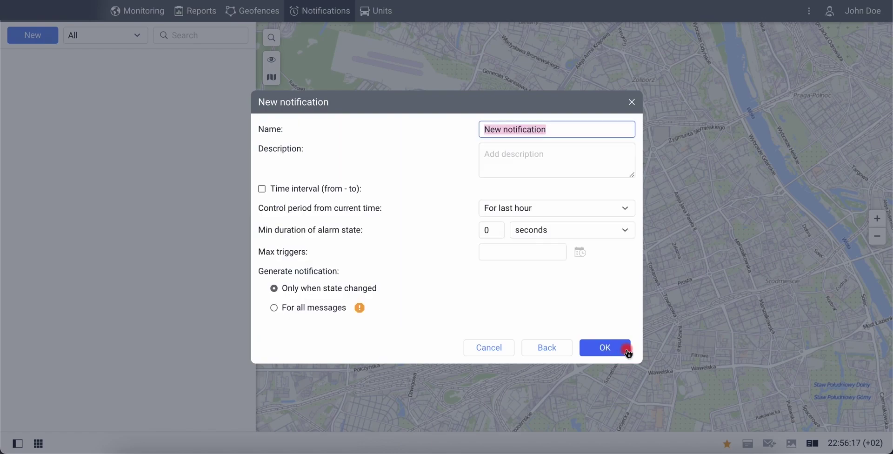
text(Speed)
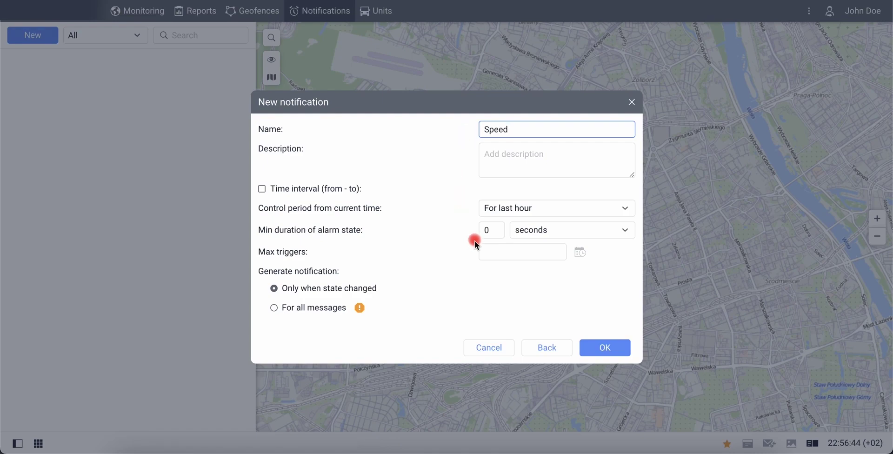
click(488, 252)
text(1)
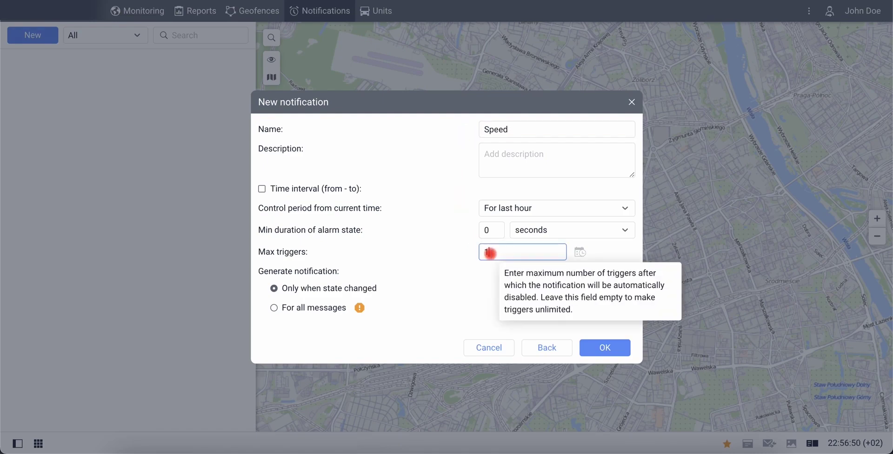
click(483, 269)
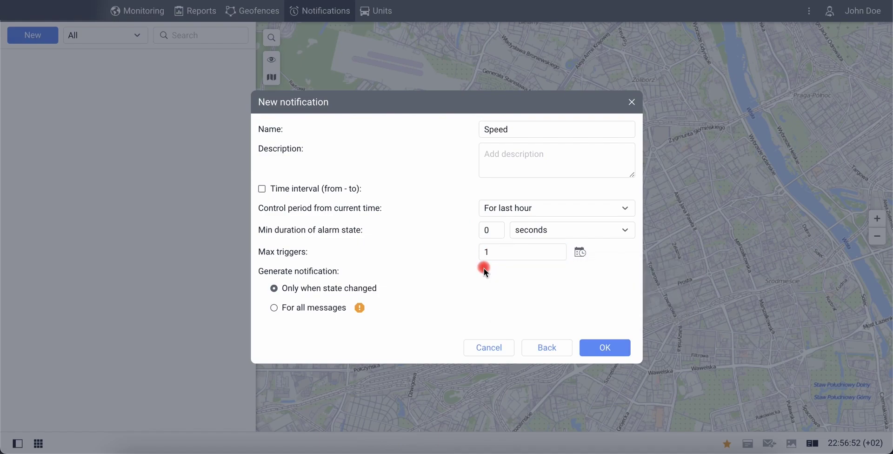
click(620, 347)
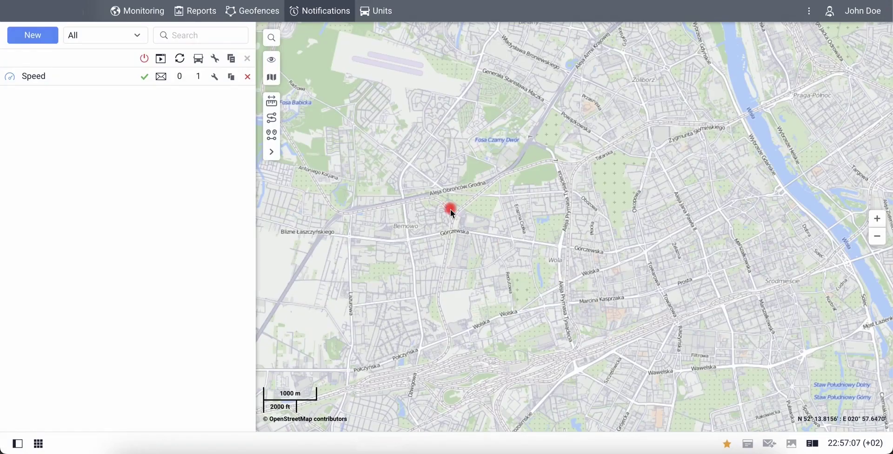